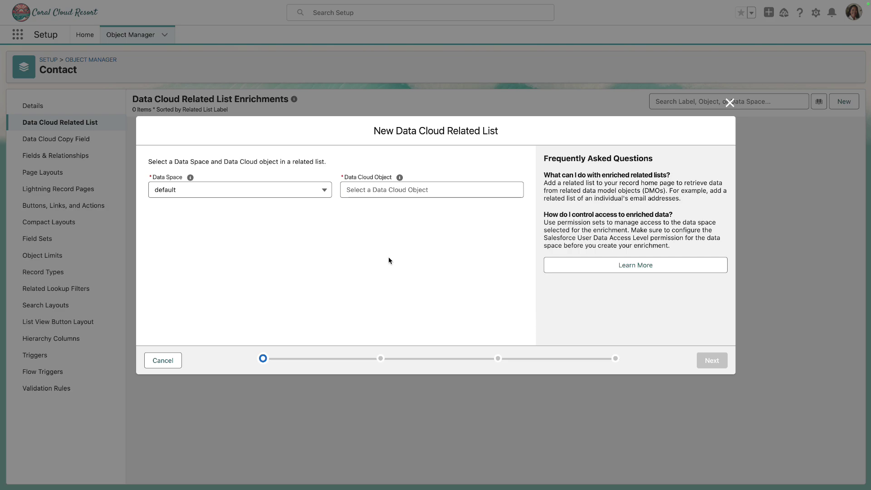
# - Choose the Reservation object for the new Data Cloud related list and enable Controlled by Parent permissions
pyautogui.click(400, 188)
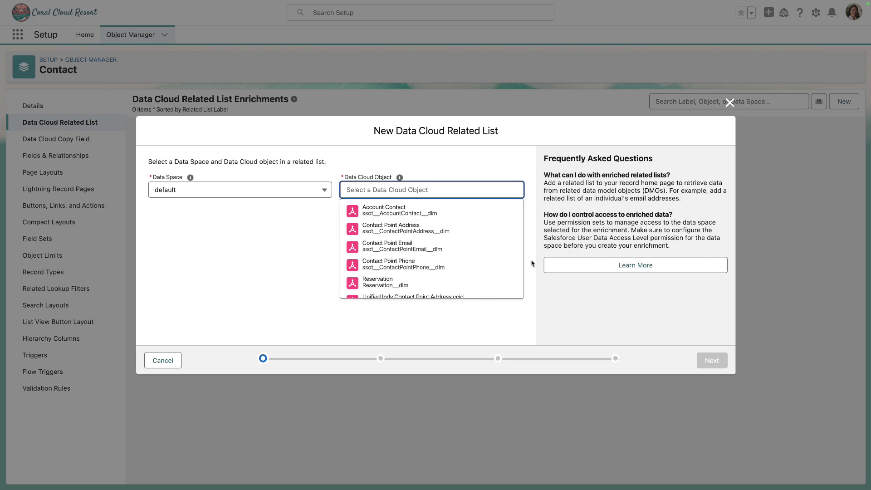
pyautogui.click(470, 279)
pyautogui.click(712, 360)
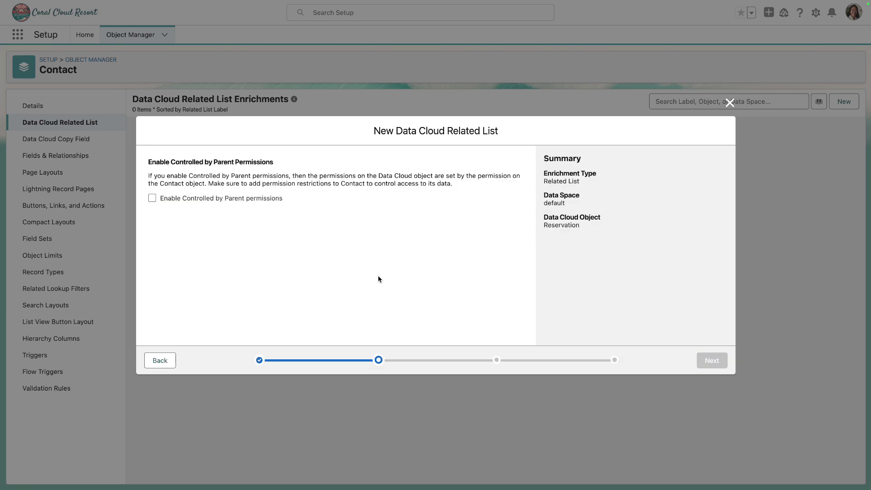
pyautogui.click(153, 199)
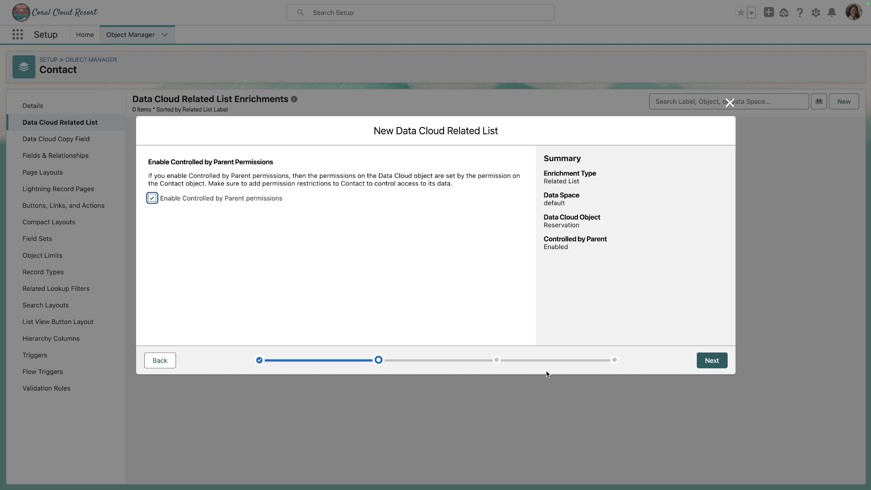
pyautogui.click(711, 361)
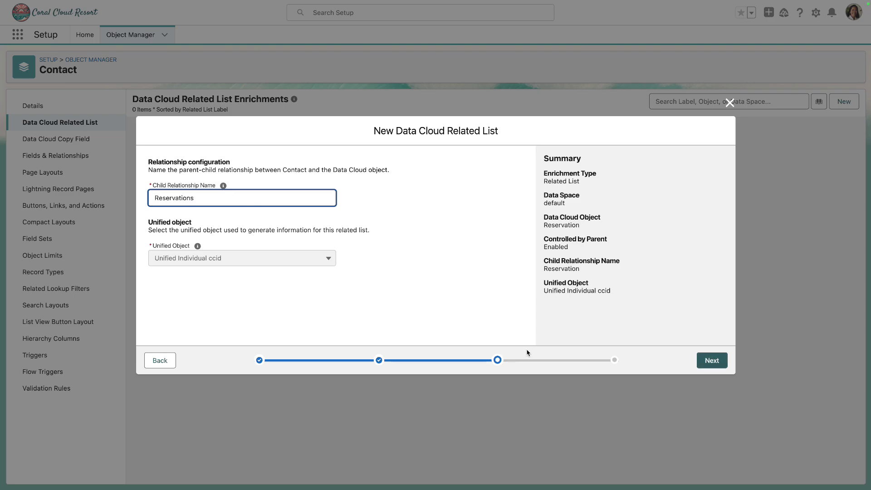
# - Use Reservations as the child relationship name and related list label, and add the list to the Contact Layout
pyautogui.click(711, 360)
pyautogui.click(241, 194)
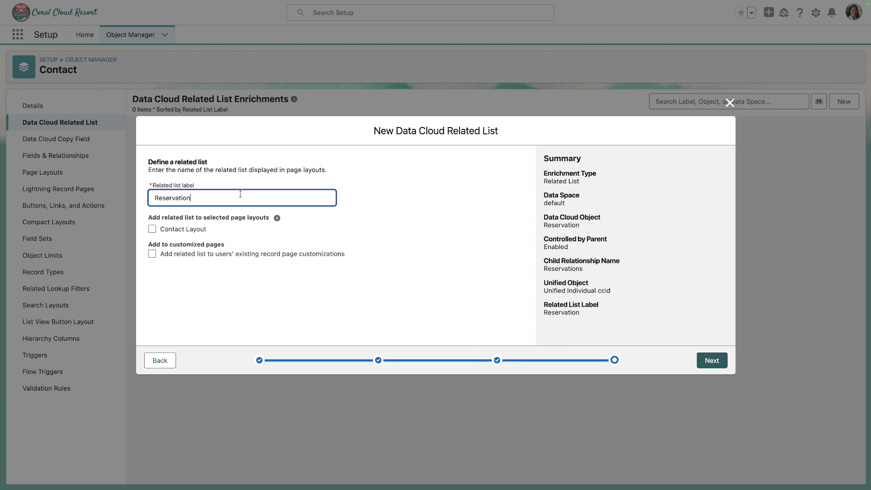
pyautogui.click(152, 229)
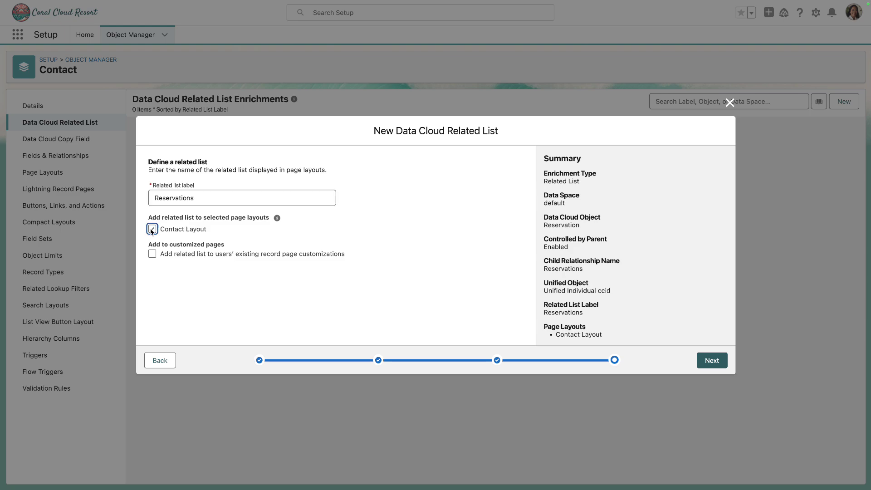
pyautogui.click(709, 360)
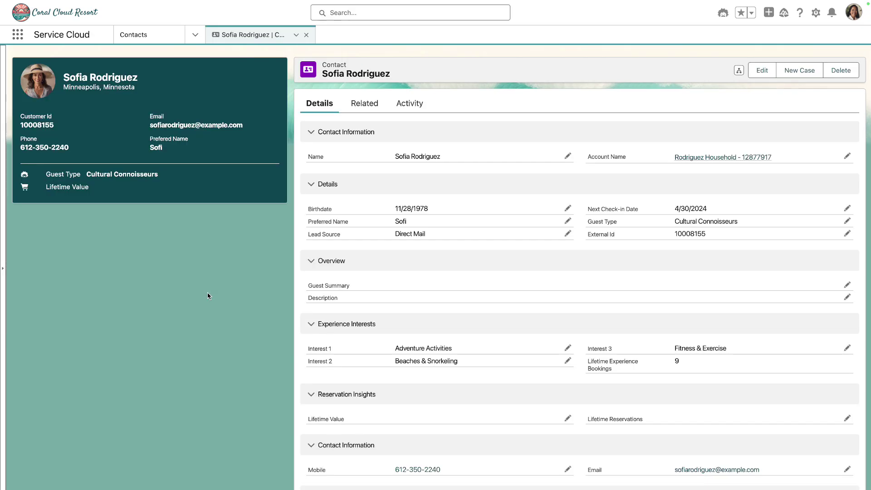
# - Reload the contact record in Service Cloud and look through its related lists down to Reservations
pyautogui.press('super+r')
pyautogui.click(375, 106)
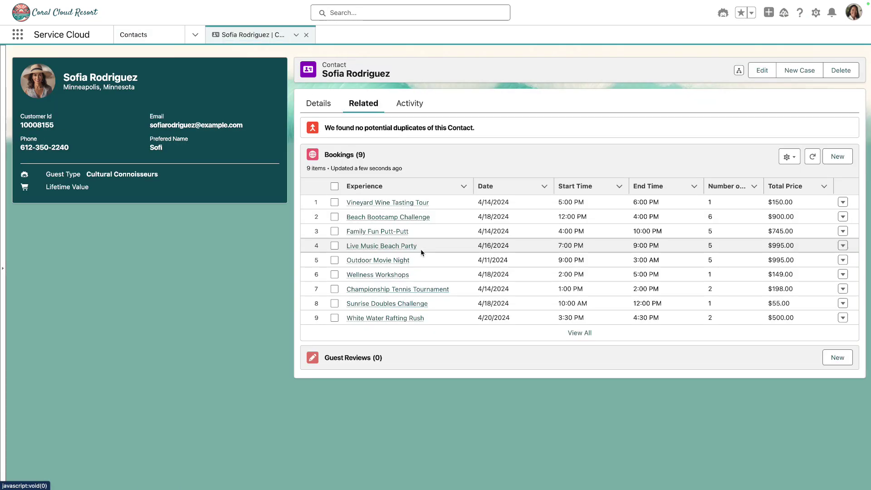
pyautogui.scroll(-2, 421, 253)
pyautogui.scroll(-3, 420, 250)
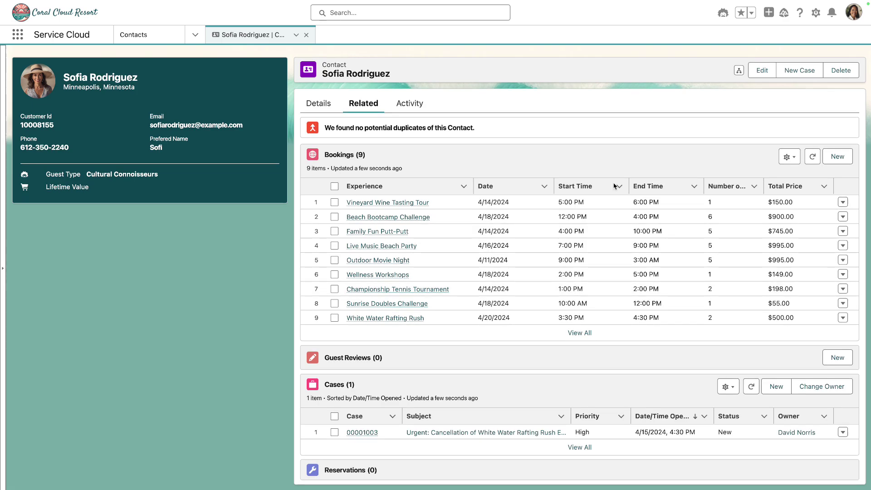
# - Open the contact record page for editing and add a Dynamic Related List - Single component above the Related tab's existing content
pyautogui.click(815, 18)
pyautogui.press('Escape')
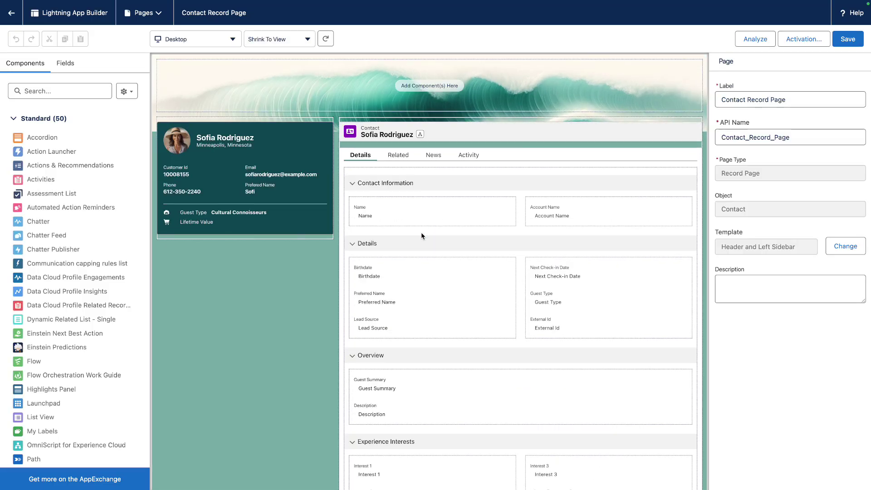
pyautogui.click(396, 155)
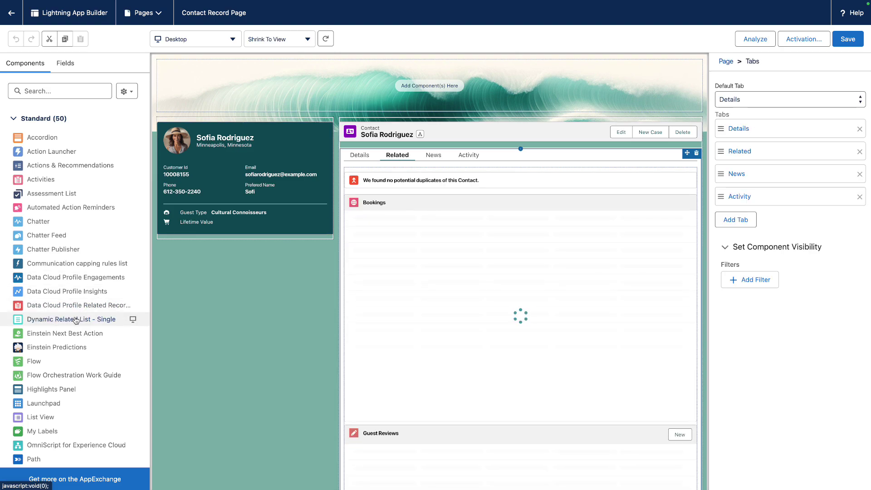
pyautogui.moveTo(74, 321); pyautogui.dragTo(391, 169)
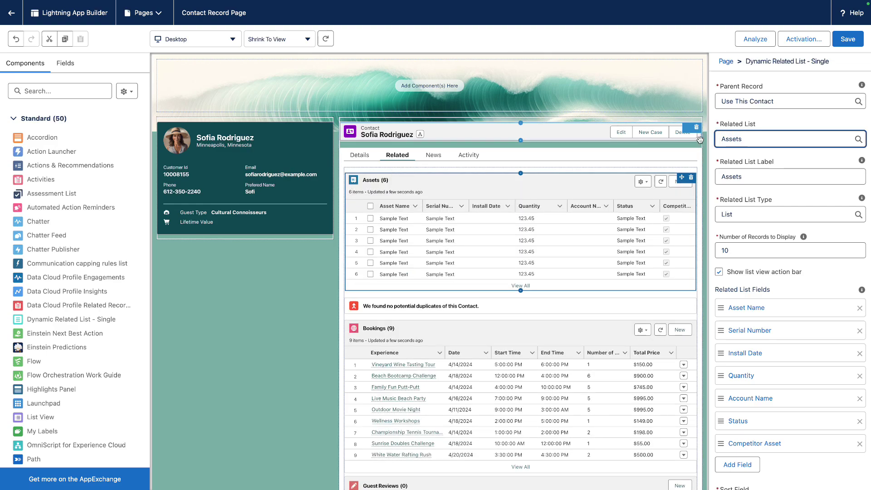
# - Set the new dynamic related list component to show the Reservations related list
pyautogui.doubleClick(739, 139)
pyautogui.write('Res')
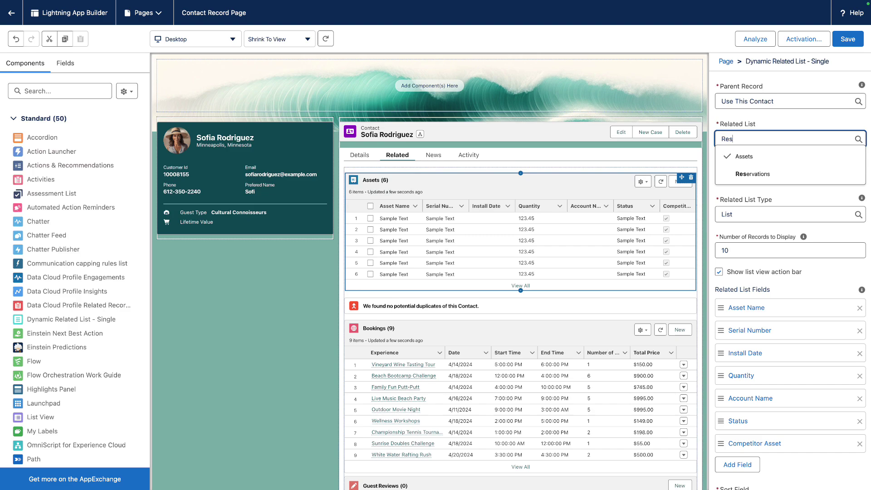
pyautogui.click(753, 173)
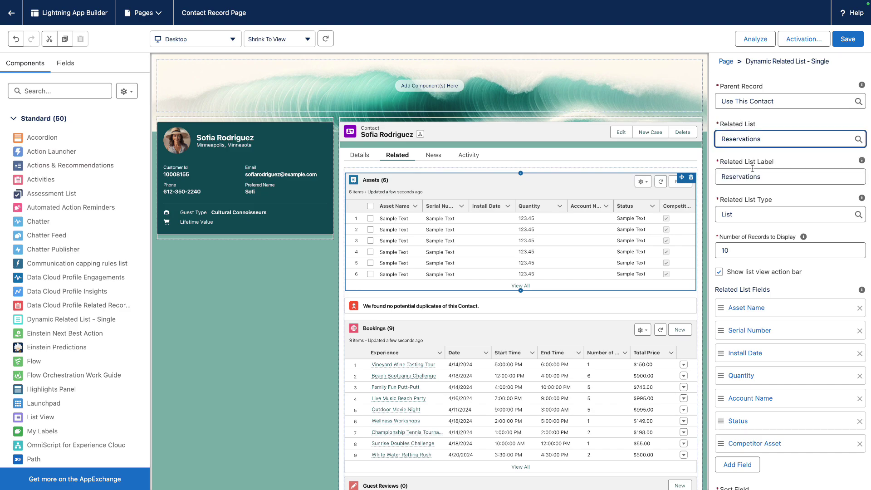
# - Add the Check-in Date and Check-out Date fields to the Reservations related list
pyautogui.scroll(-1, 766, 272)
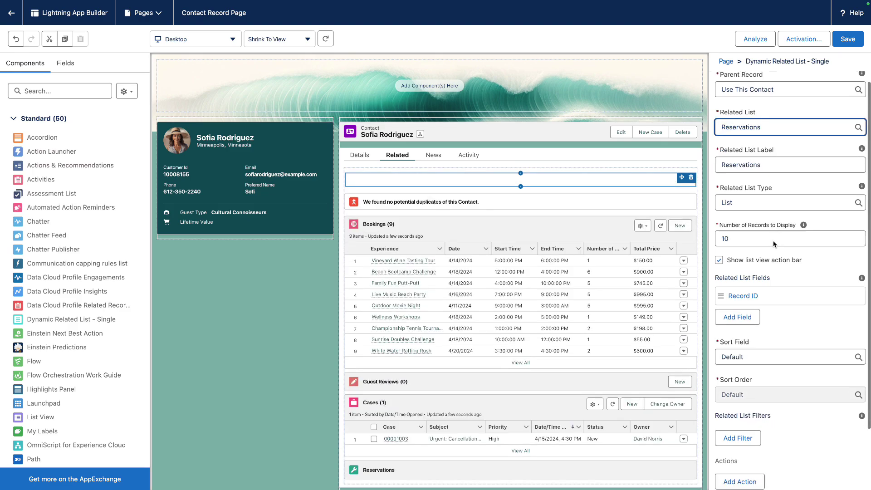
pyautogui.click(741, 312)
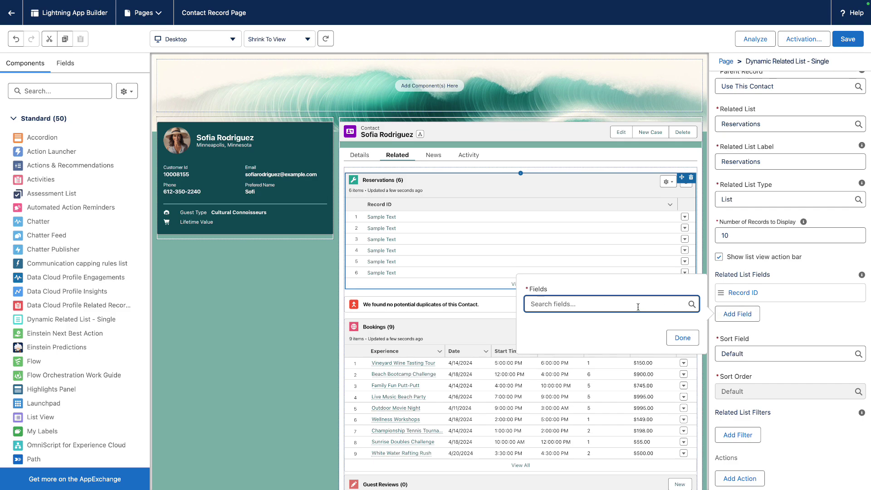
pyautogui.write('Check')
pyautogui.press('BackSpace')
pyautogui.press('BackSpace')
pyautogui.press('BackSpace')
pyautogui.click(554, 332)
pyautogui.click(670, 339)
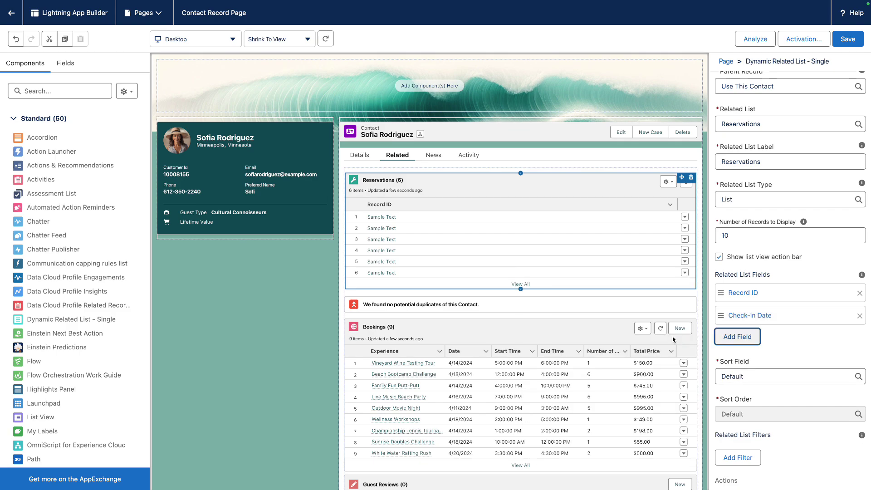
pyautogui.click(737, 336)
pyautogui.write('Check')
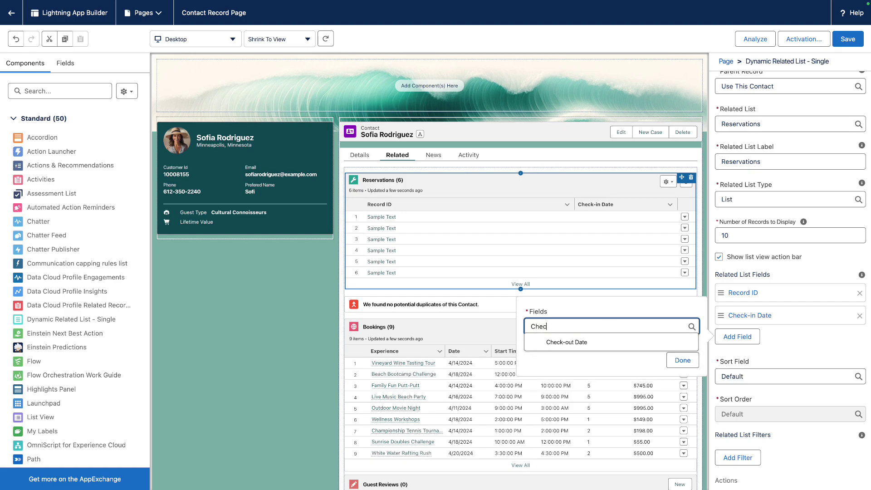
pyautogui.click(617, 346)
pyautogui.click(680, 360)
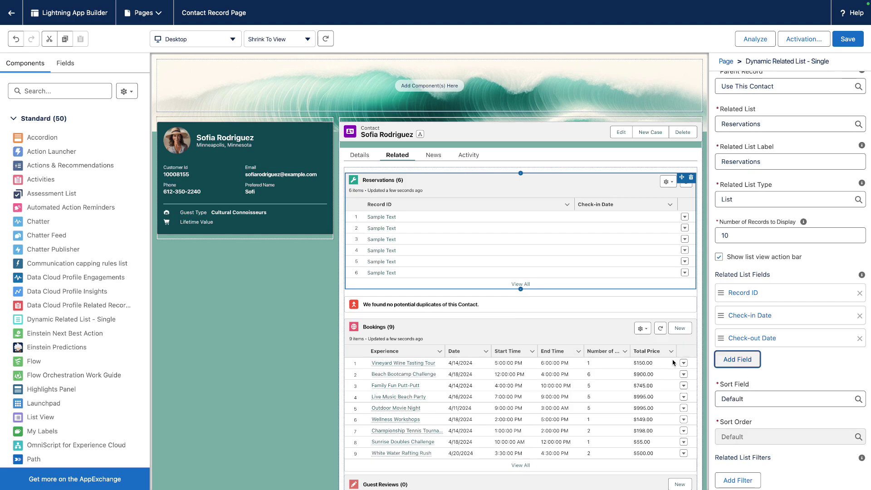
# - Add the Room Type and Room Number fields to the Reservations related list
pyautogui.click(737, 358)
pyautogui.write('Room')
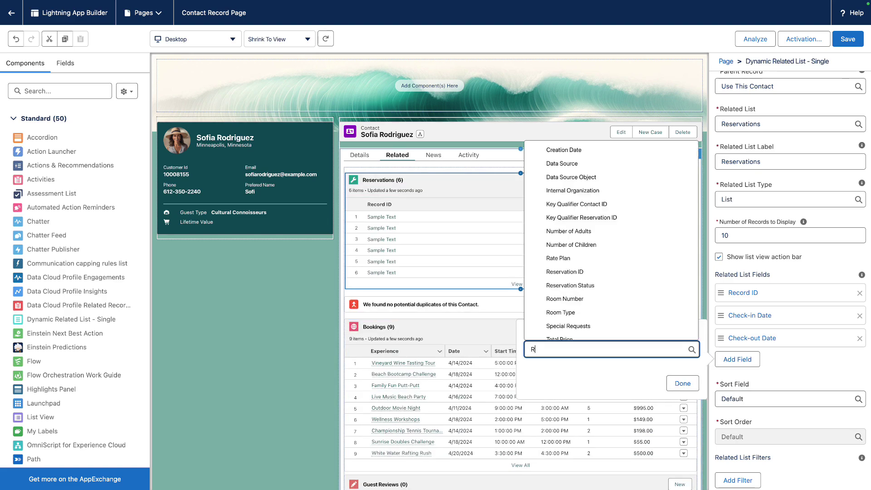
pyautogui.click(630, 333)
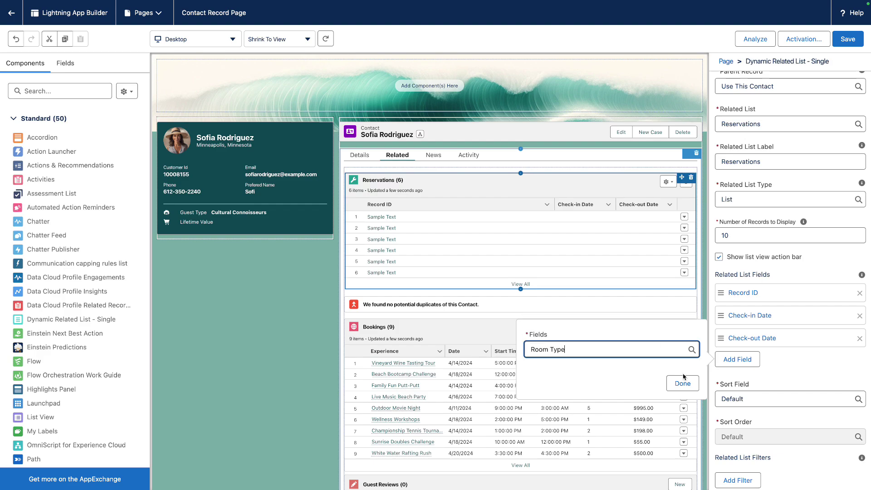
pyautogui.click(681, 382)
pyautogui.click(737, 381)
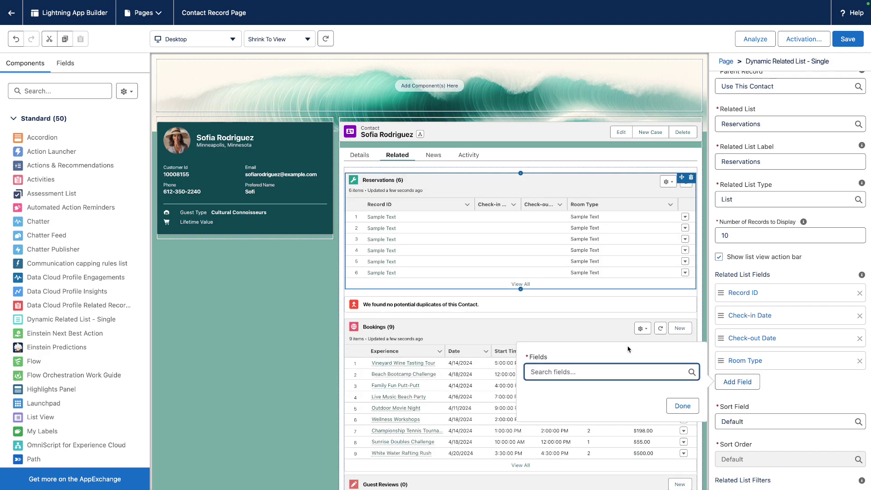
pyautogui.write('Room')
pyautogui.click(627, 355)
pyautogui.click(682, 405)
# - Sort the Reservations related list by Check-in Date in descending order
pyautogui.scroll(-3, 770, 401)
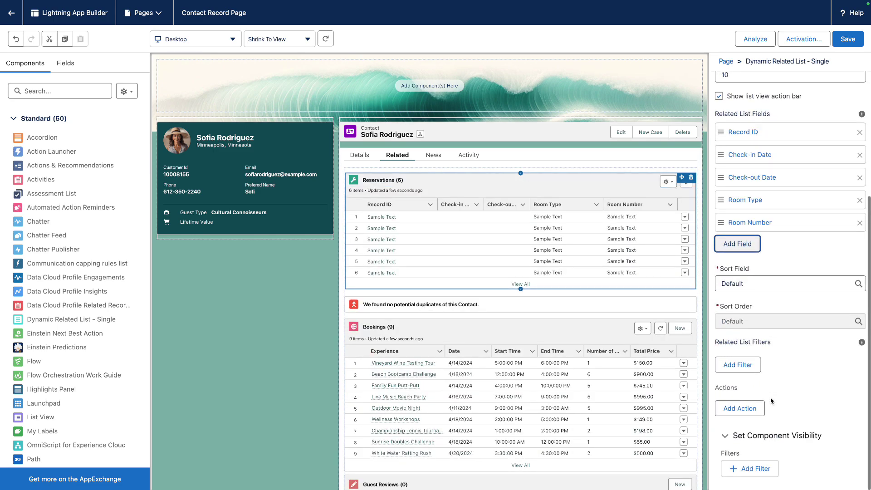
pyautogui.click(765, 282)
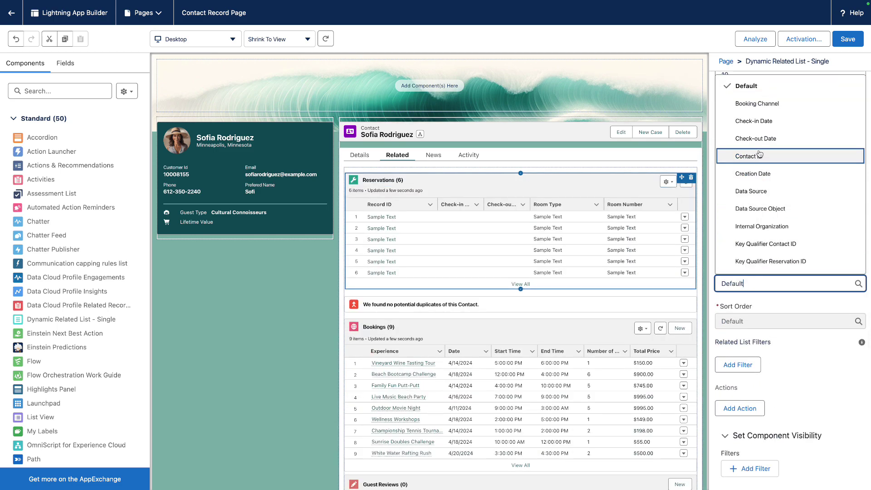
pyautogui.click(761, 122)
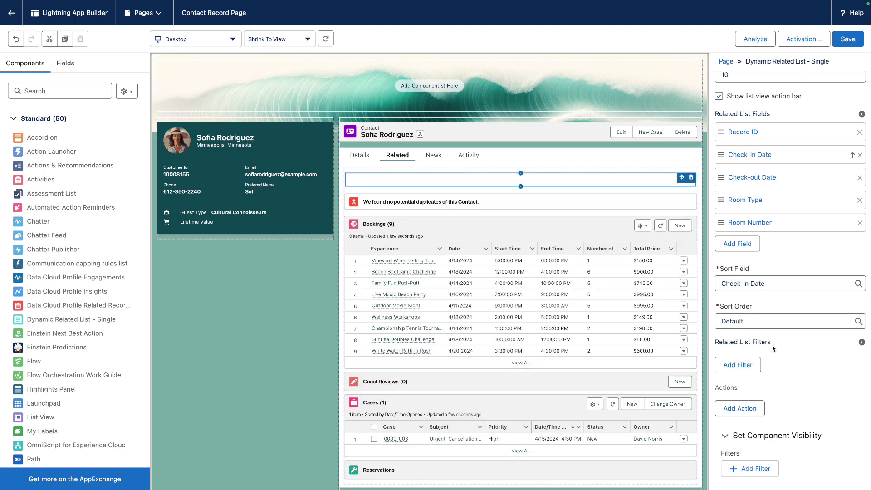
pyautogui.click(762, 320)
pyautogui.click(751, 375)
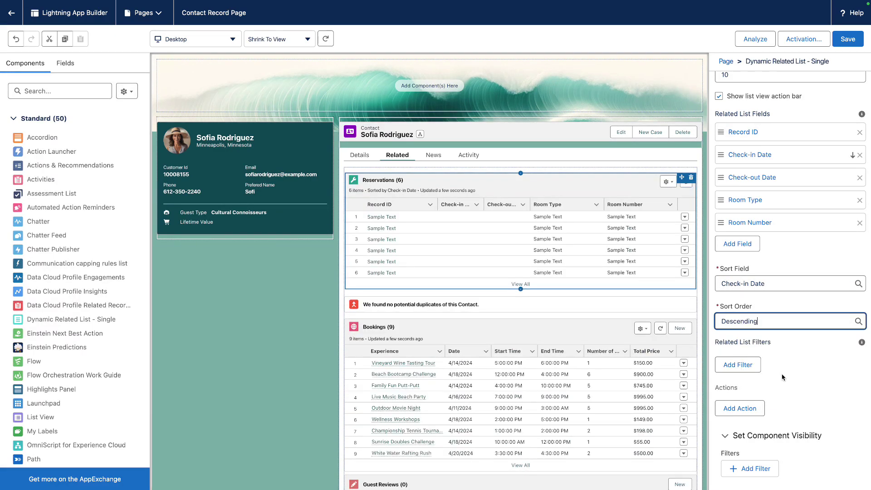
# - Add a related list filter on Creation Date with the operator "not equal to" and an empty value
pyautogui.click(742, 365)
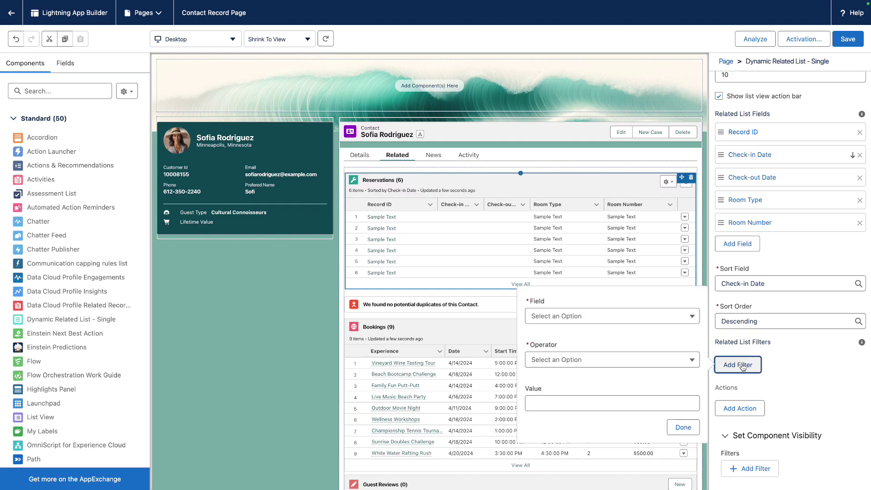
pyautogui.click(626, 321)
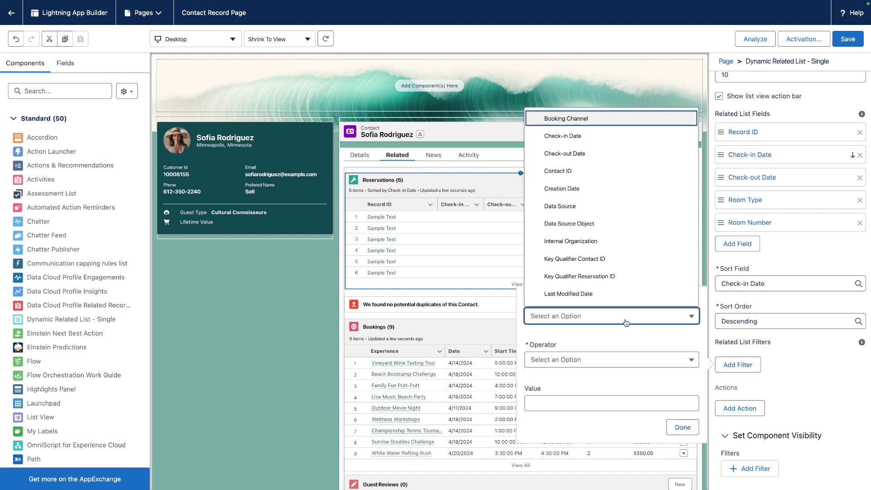
pyautogui.click(594, 188)
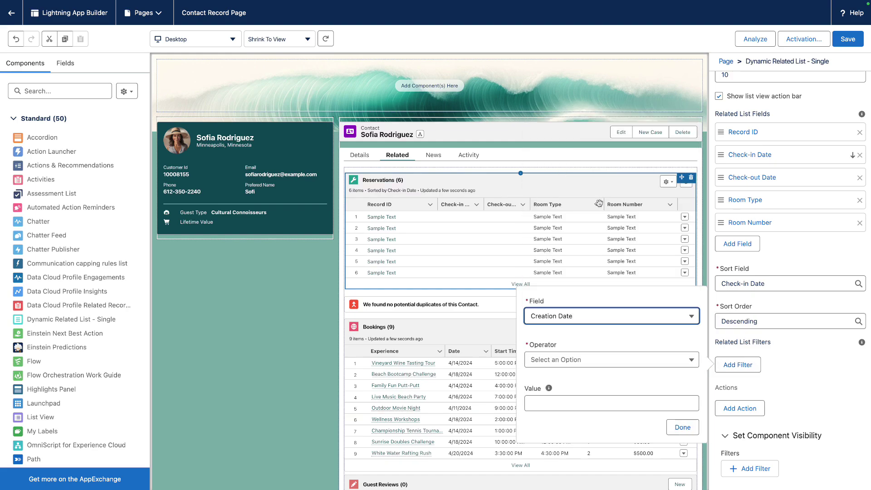
pyautogui.click(606, 361)
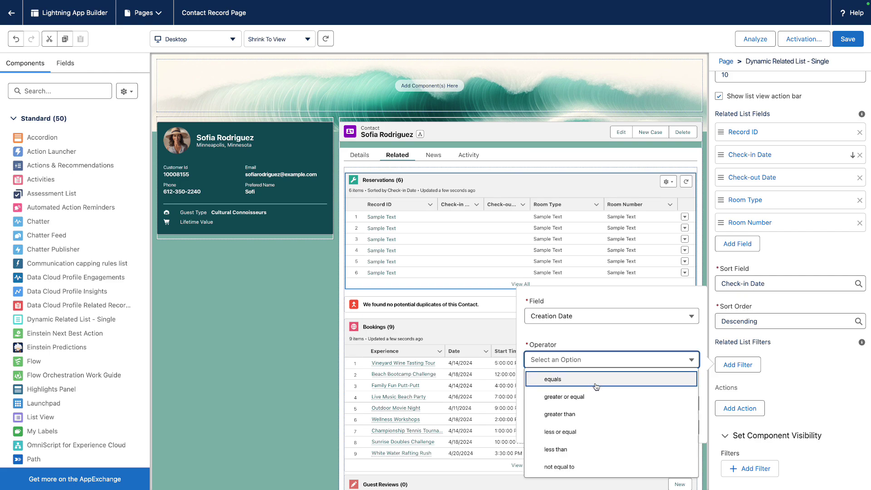
pyautogui.click(598, 467)
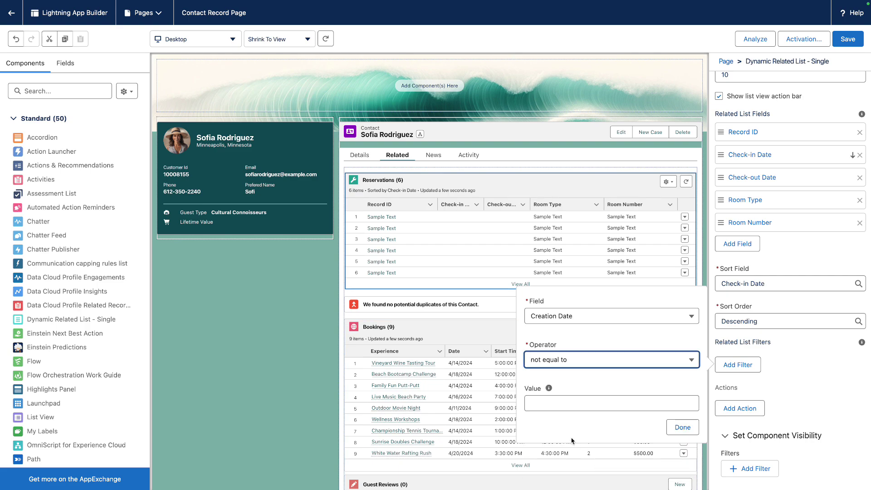
pyautogui.click(677, 428)
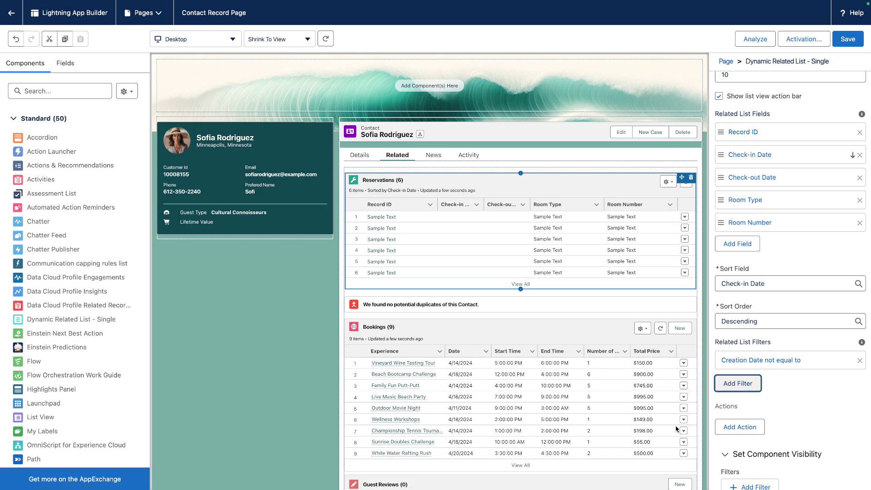
# - Save the Contact Record Page and return to the contact record
pyautogui.click(840, 41)
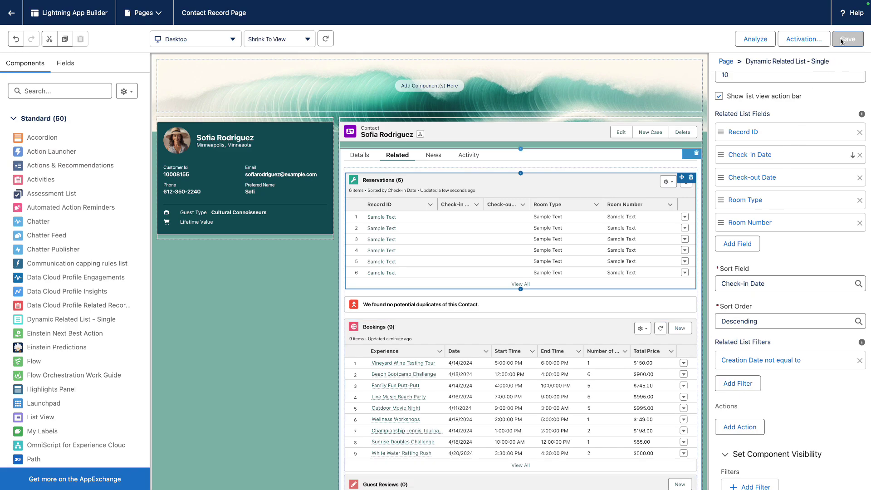
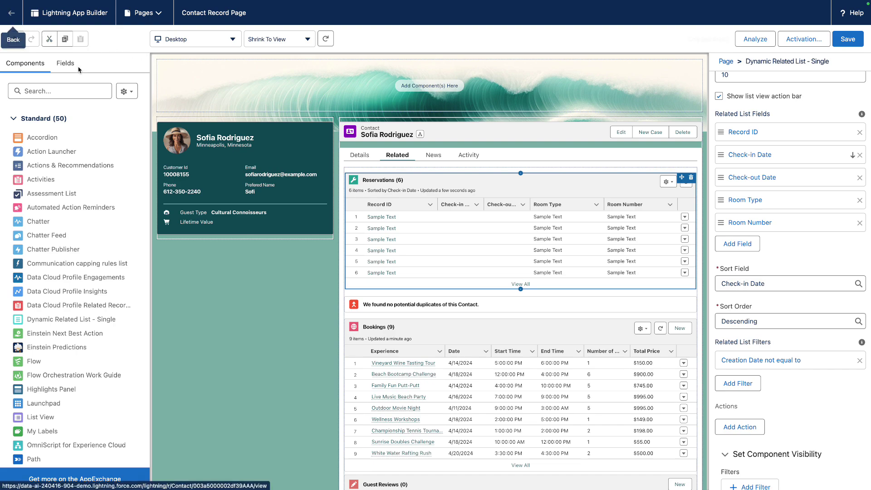
pyautogui.click(11, 13)
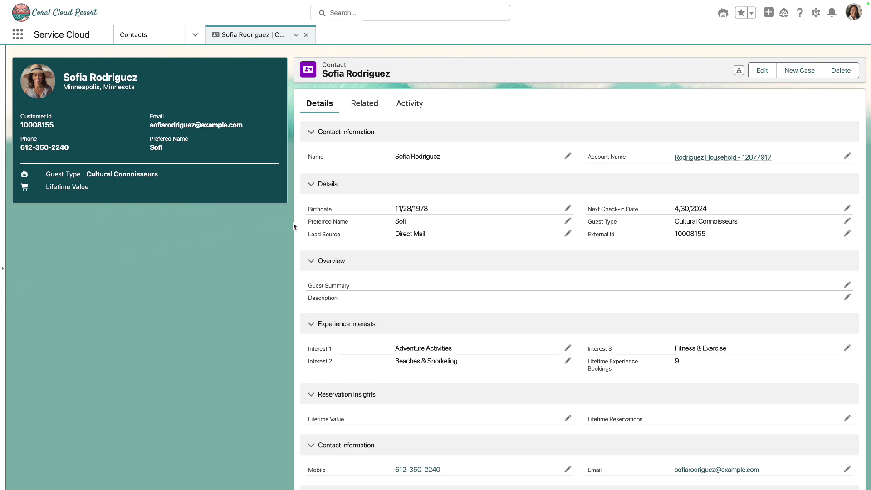
# - Display the contact's related lists on the record page
pyautogui.click(366, 106)
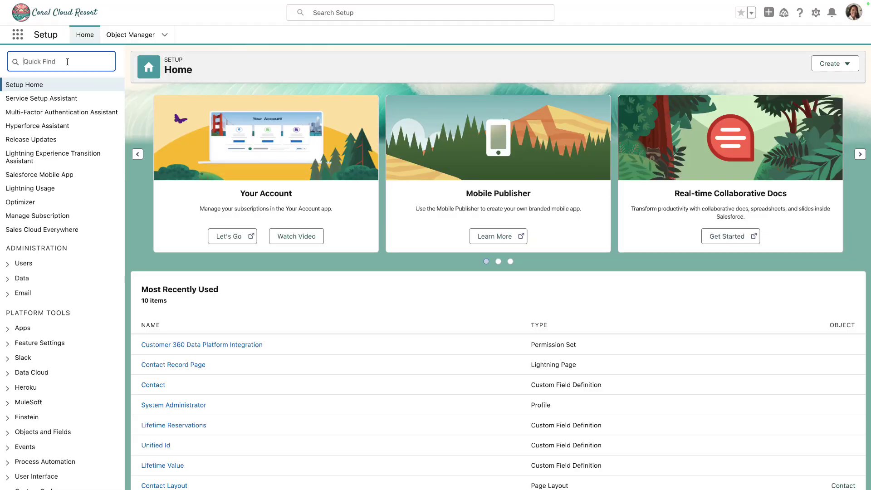
# - Open the Contacts object settings of the Customer 360 Data Platform Integration permission set in Setup
pyautogui.write('permis')
pyautogui.click(55, 115)
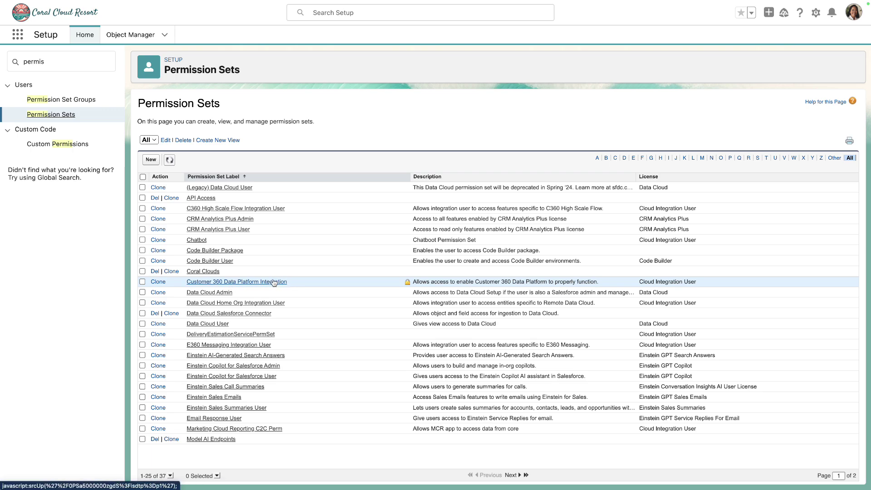
pyautogui.click(255, 283)
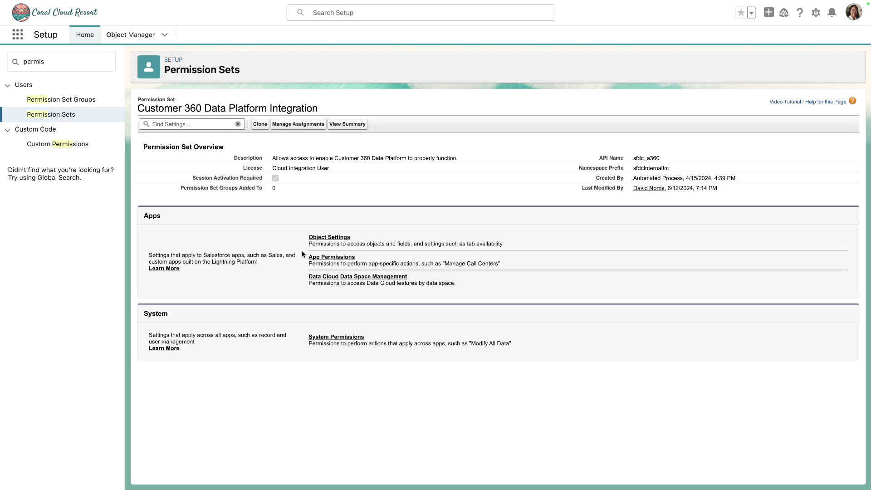
pyautogui.click(323, 238)
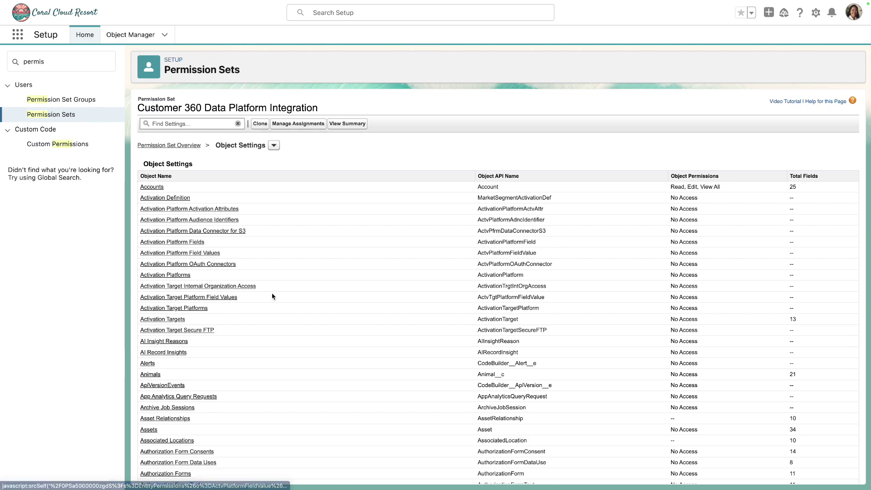
pyautogui.scroll(-10, 272, 296)
pyautogui.click(147, 313)
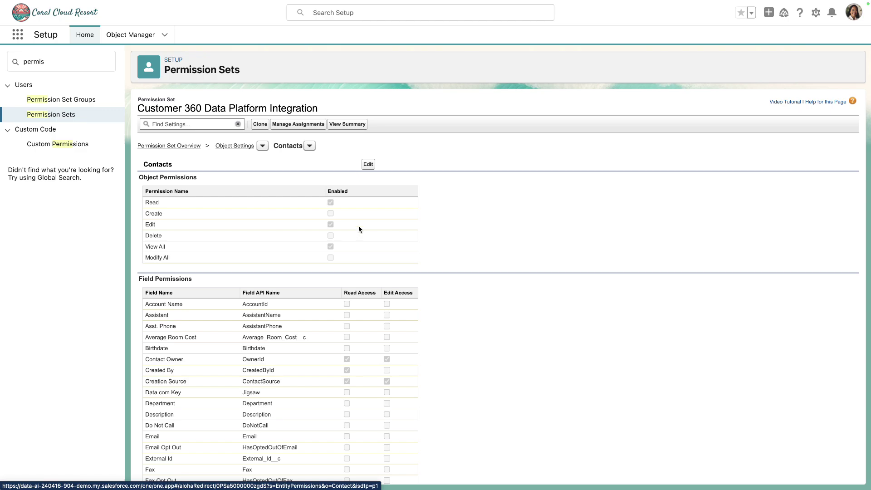
# - Enable Modify All on Contacts and grant edit access to the Lifetime Reservations and Lifetime Value fields
pyautogui.click(368, 165)
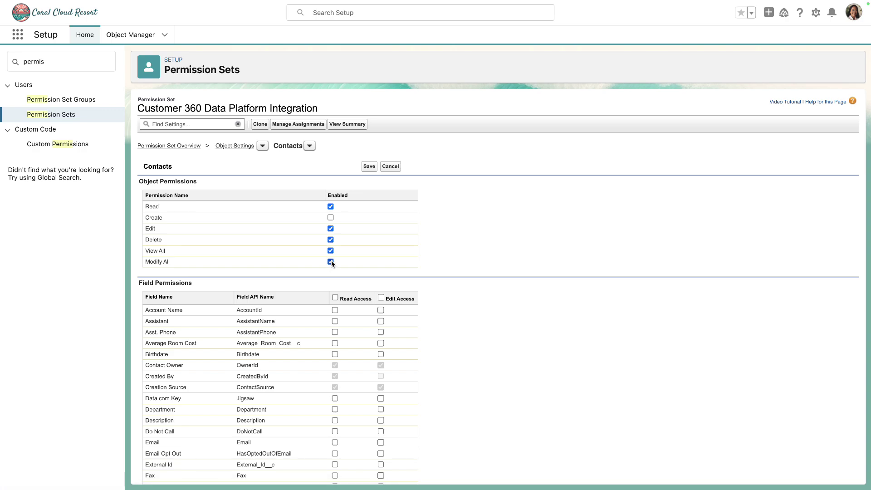
pyautogui.scroll(-8, 493, 299)
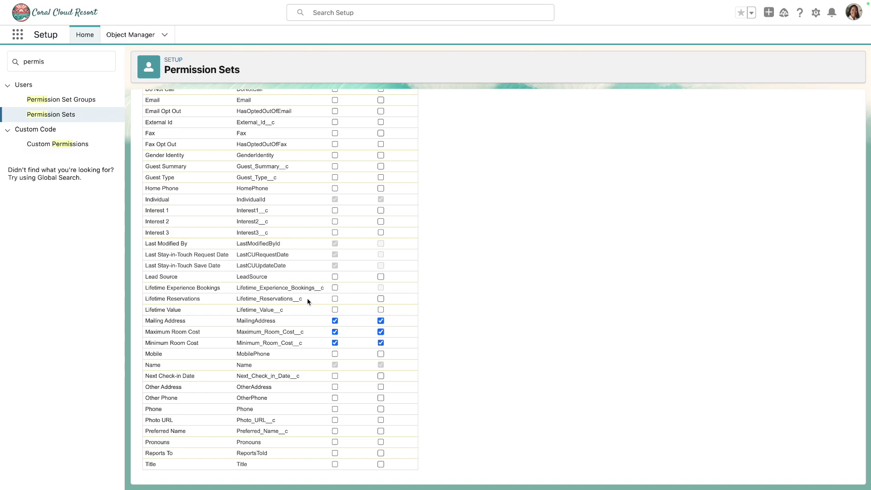
pyautogui.click(380, 298)
pyautogui.click(380, 309)
pyautogui.scroll(8, 460, 325)
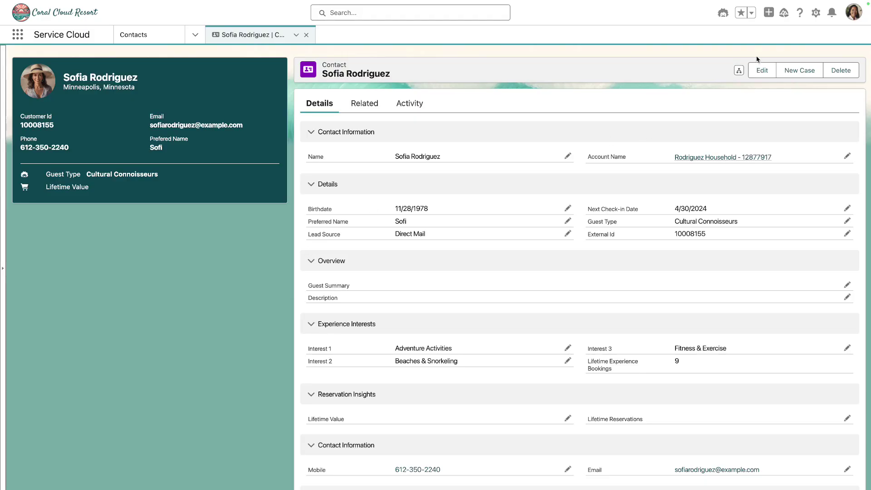
# - From the contact record, open the Data Cloud Copy Field enrichments of the Contact object
pyautogui.click(814, 14)
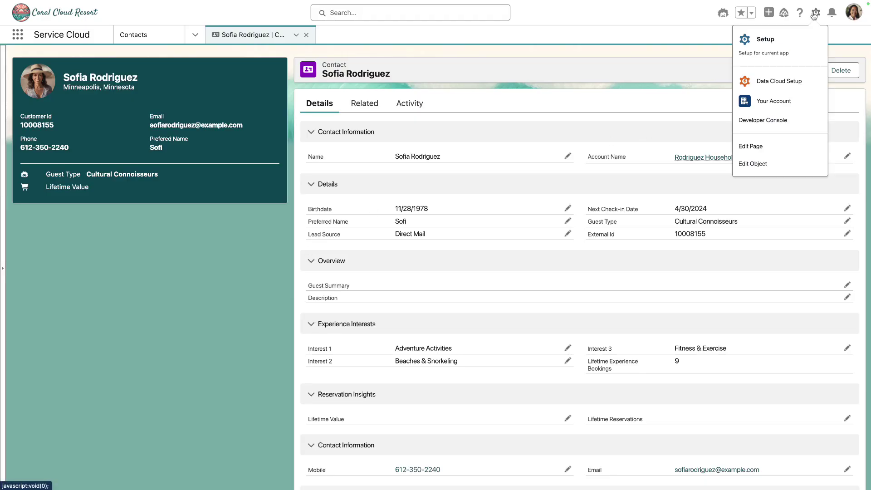
pyautogui.click(767, 164)
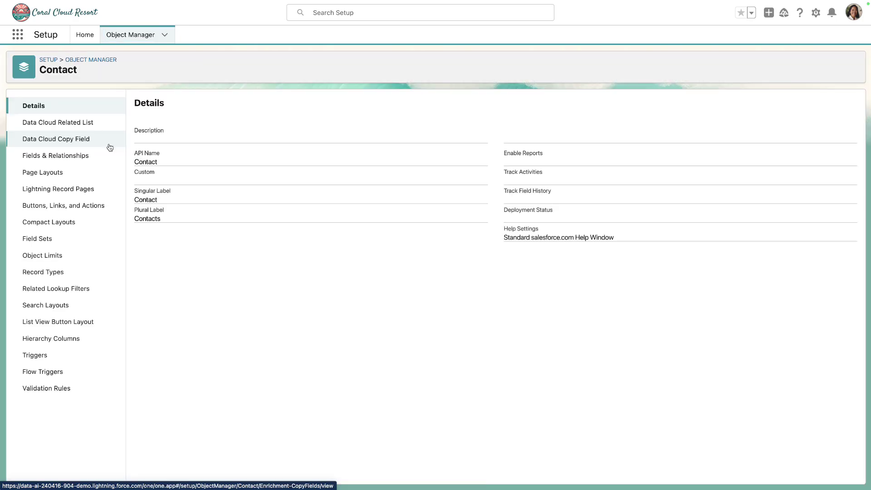
pyautogui.click(51, 143)
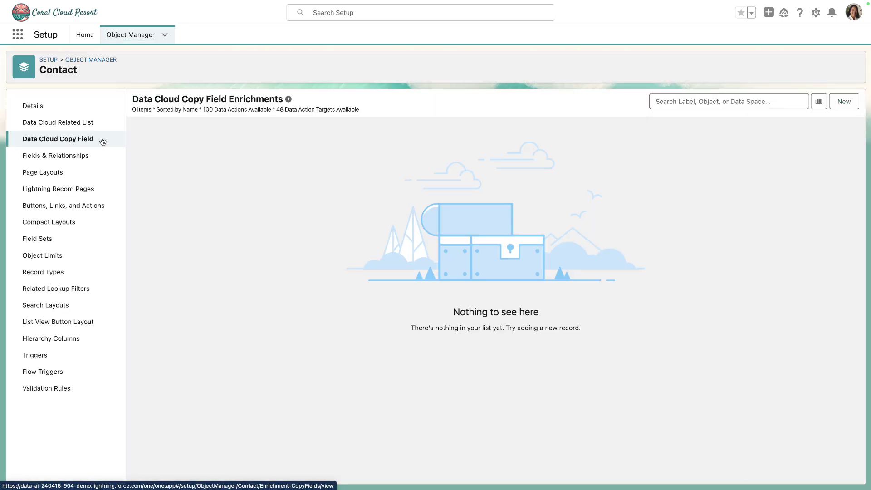
# - Start a new copy field enrichment with Spend Profile By Guest as the Data Cloud object
pyautogui.click(842, 104)
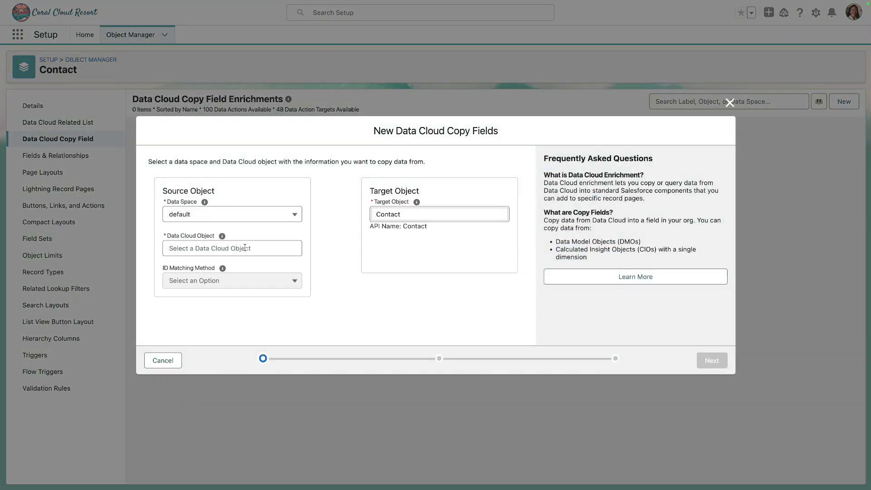
pyautogui.click(245, 247)
pyautogui.scroll(-3, 249, 296)
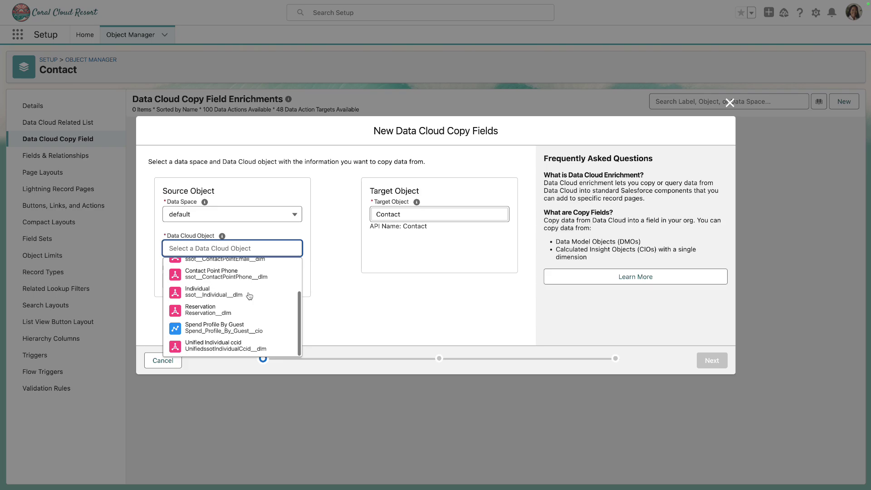
pyautogui.click(275, 330)
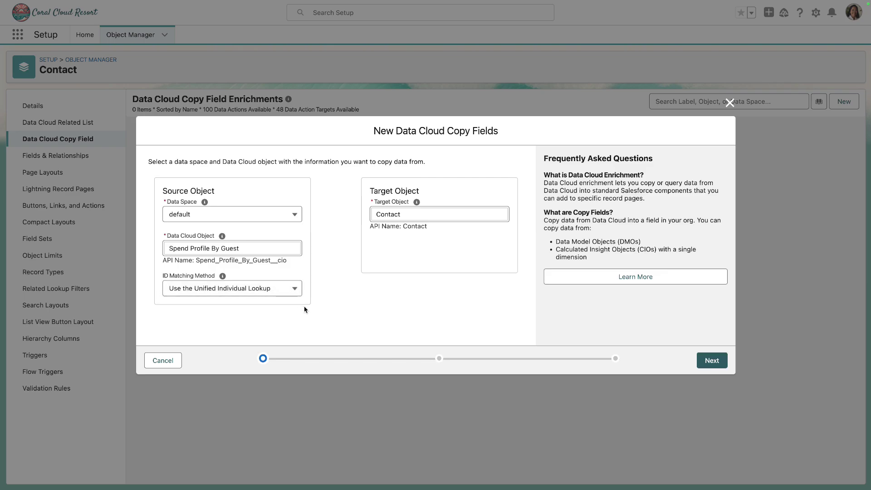
pyautogui.click(706, 359)
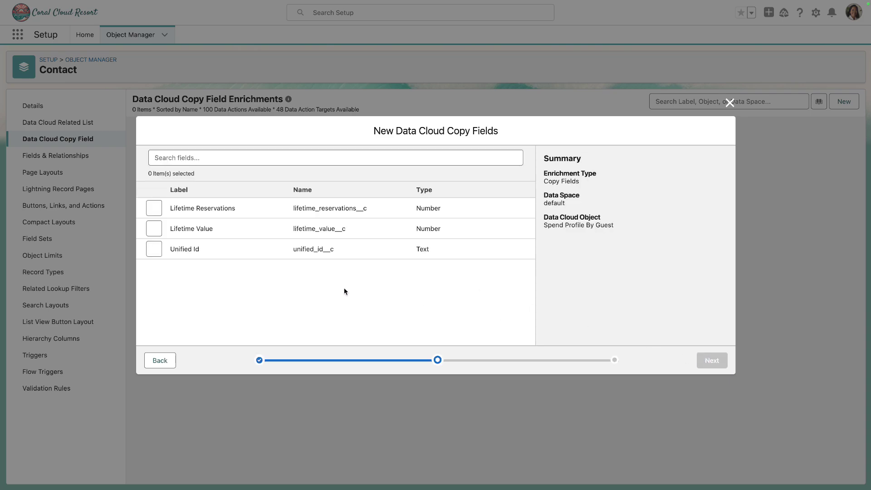
# - Select Lifetime Reservations and Lifetime Value as the fields to copy
pyautogui.click(154, 209)
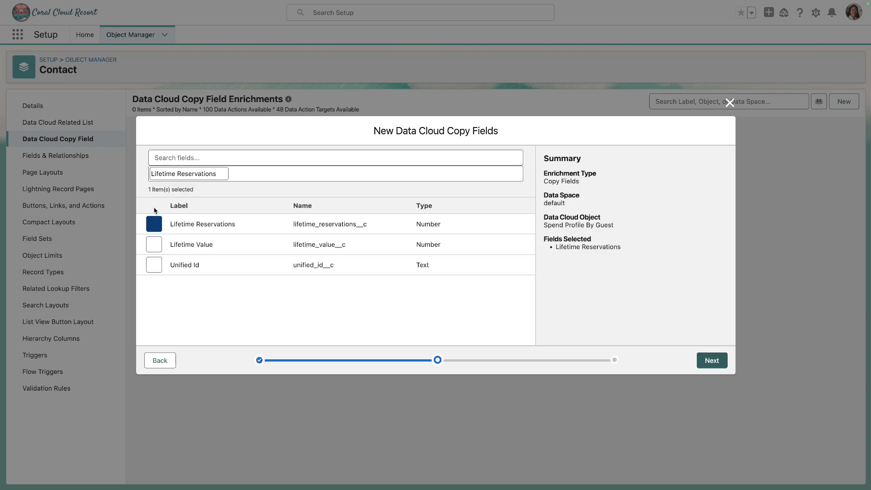
pyautogui.click(154, 245)
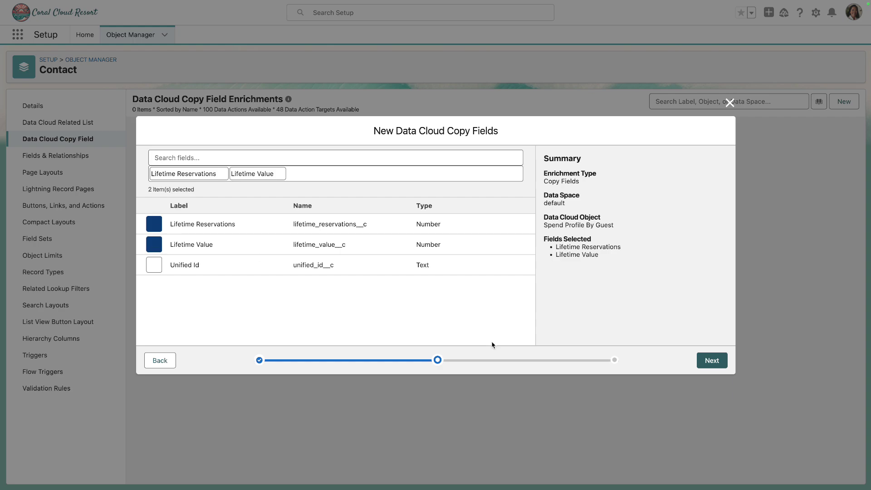
pyautogui.click(711, 362)
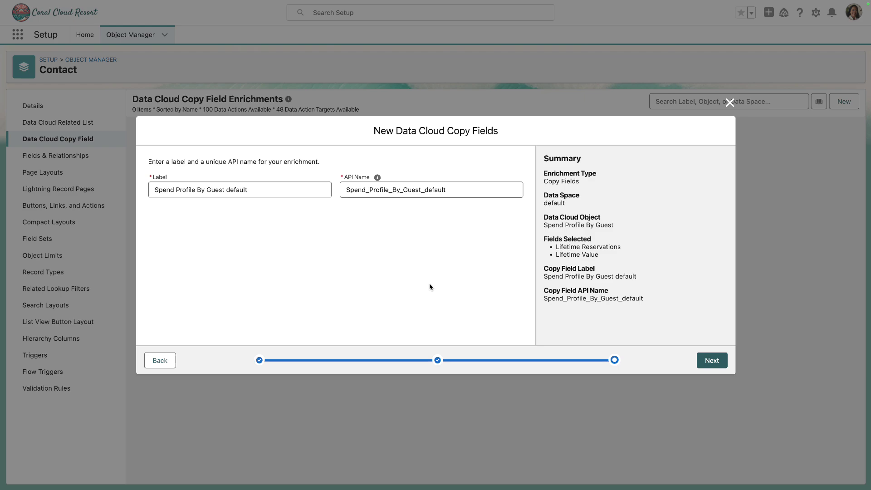
# - Set the enrichment label to Spend Profile By Guest and the API name to Spend_Profile_By_Guest, and create the enrichment
pyautogui.doubleClick(237, 190)
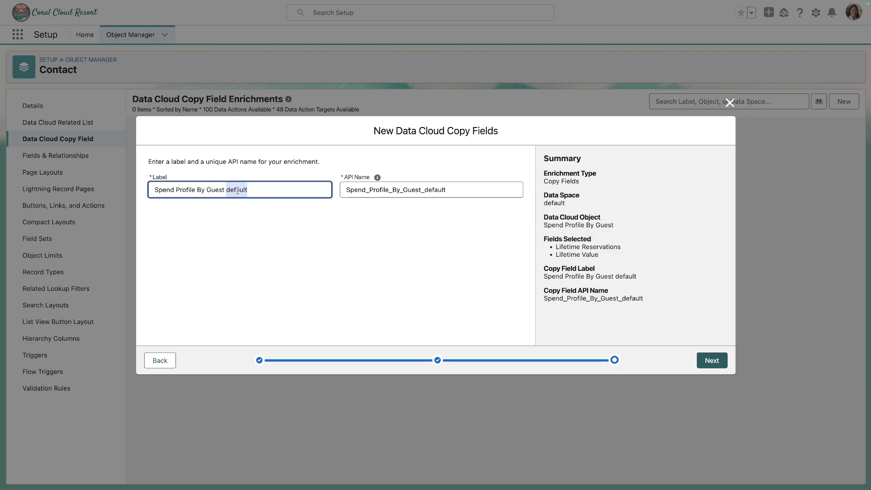
pyautogui.press('BackSpace')
pyautogui.click(444, 189)
pyautogui.press('BackSpace')
pyautogui.press('BackSpace')
pyautogui.press('BackSpace')
pyautogui.press('BackSpace')
pyautogui.press('BackSpace')
pyautogui.press('BackSpace')
pyautogui.press('BackSpace')
pyautogui.press('BackSpace')
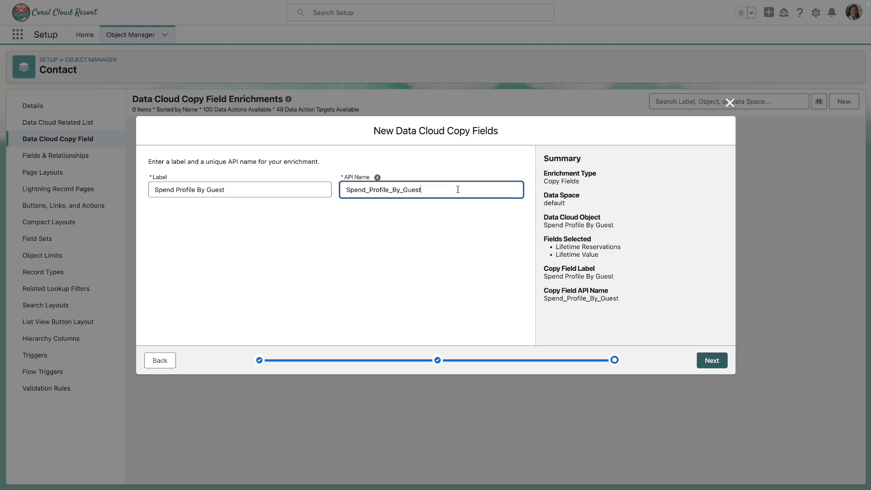
pyautogui.click(702, 354)
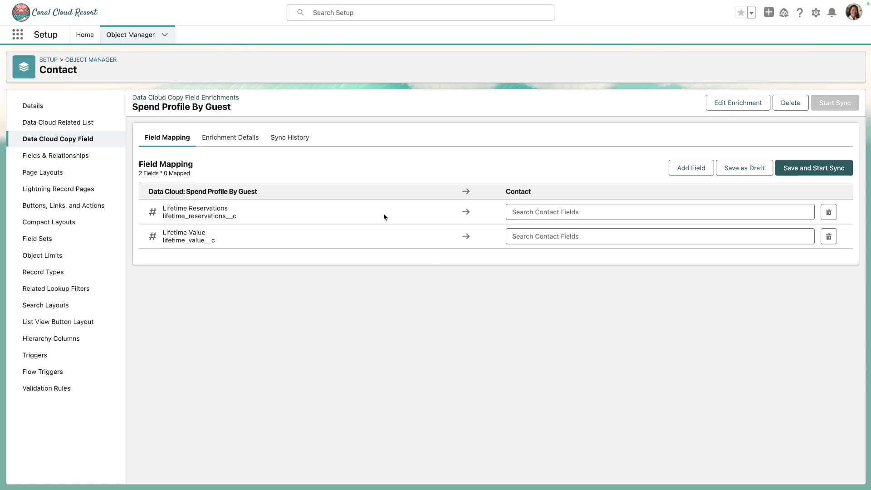
# - Map Lifetime Reservations and Lifetime Value to the same-named Contact fields, then save the mapping and start the sync
pyautogui.click(542, 210)
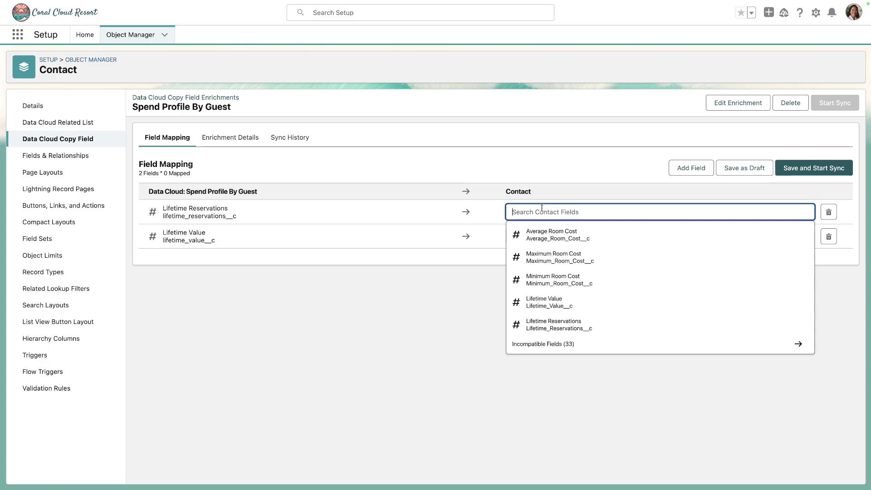
pyautogui.click(604, 332)
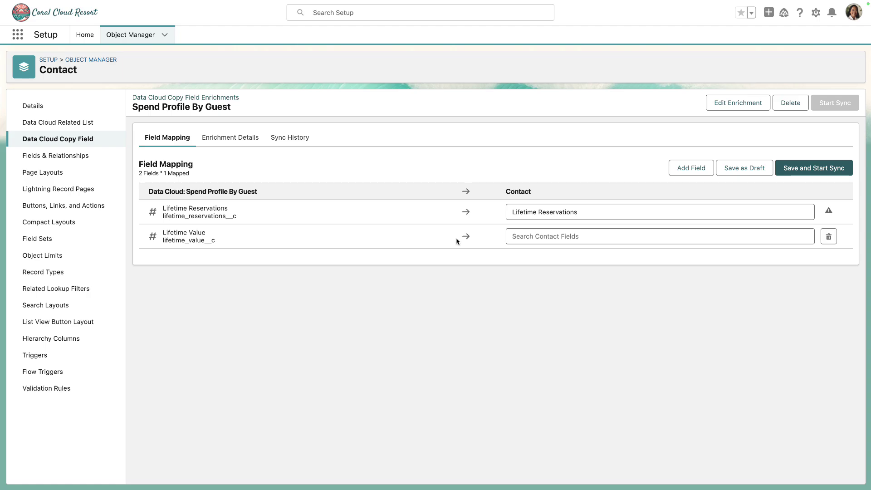
pyautogui.click(530, 235)
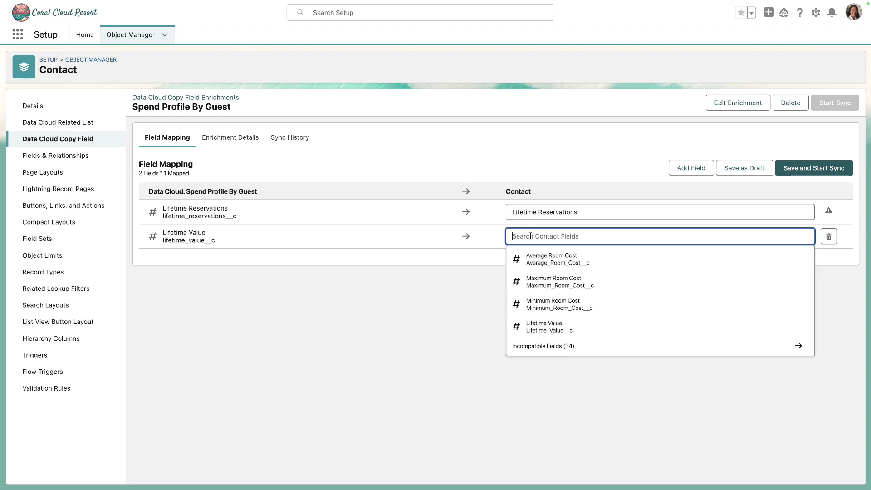
pyautogui.click(563, 326)
pyautogui.click(794, 169)
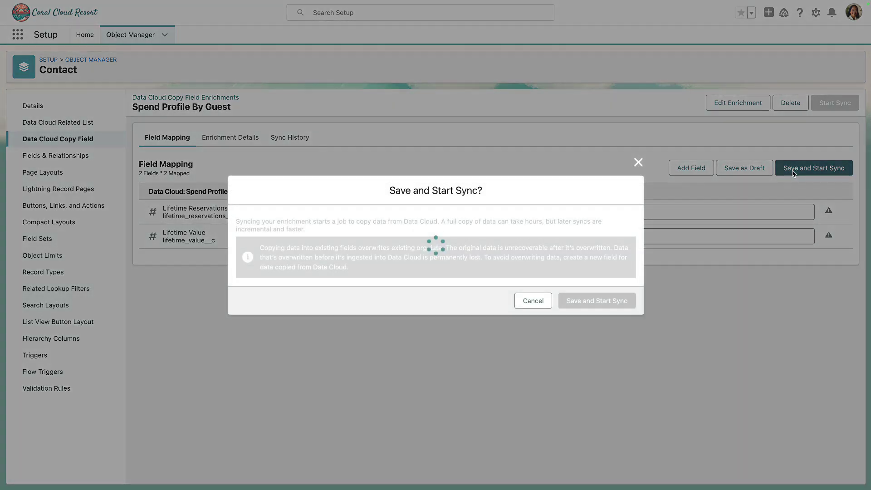
pyautogui.click(592, 304)
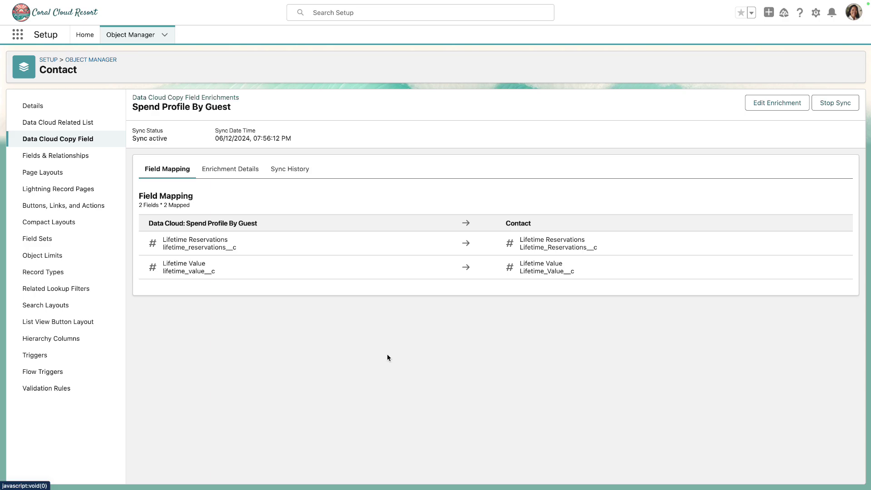
# - Check the enrichment's sync history and reload the contact record
pyautogui.click(291, 176)
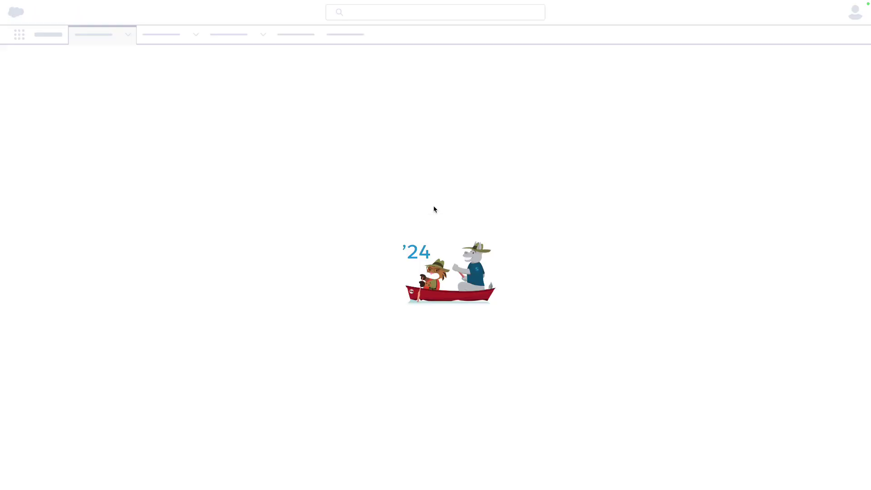
pyautogui.press('super+r')
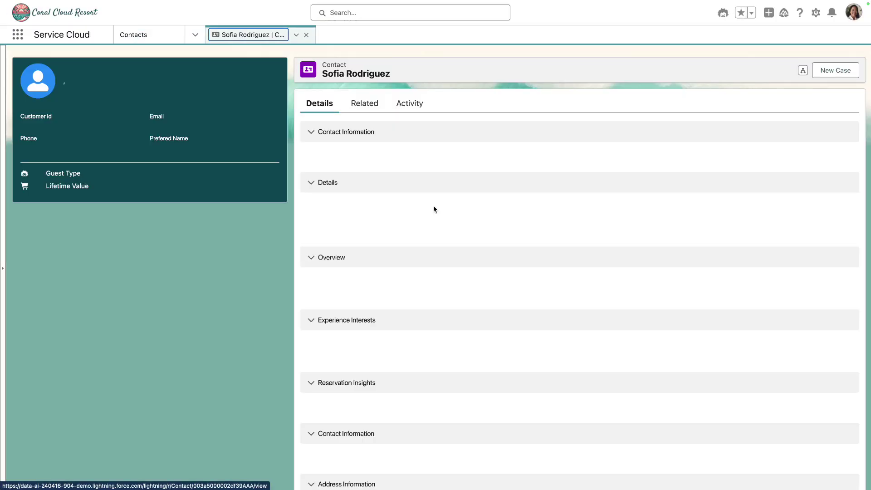